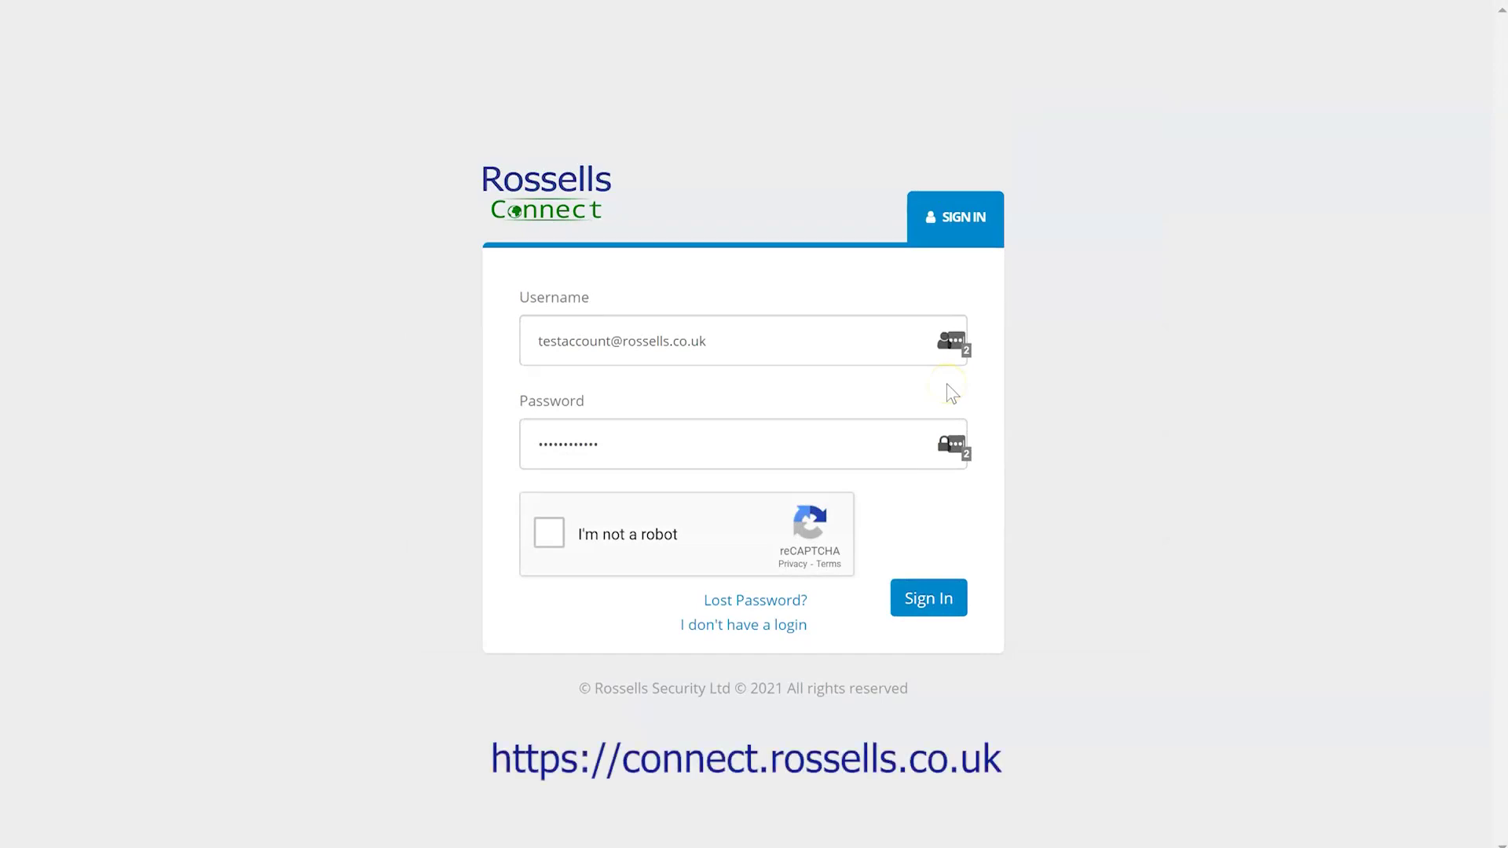
Sign in to the portal with the prefilled account credentials, completing the "I'm not a robot" check.
{"action": "left_click", "coordinate": [708, 344]}
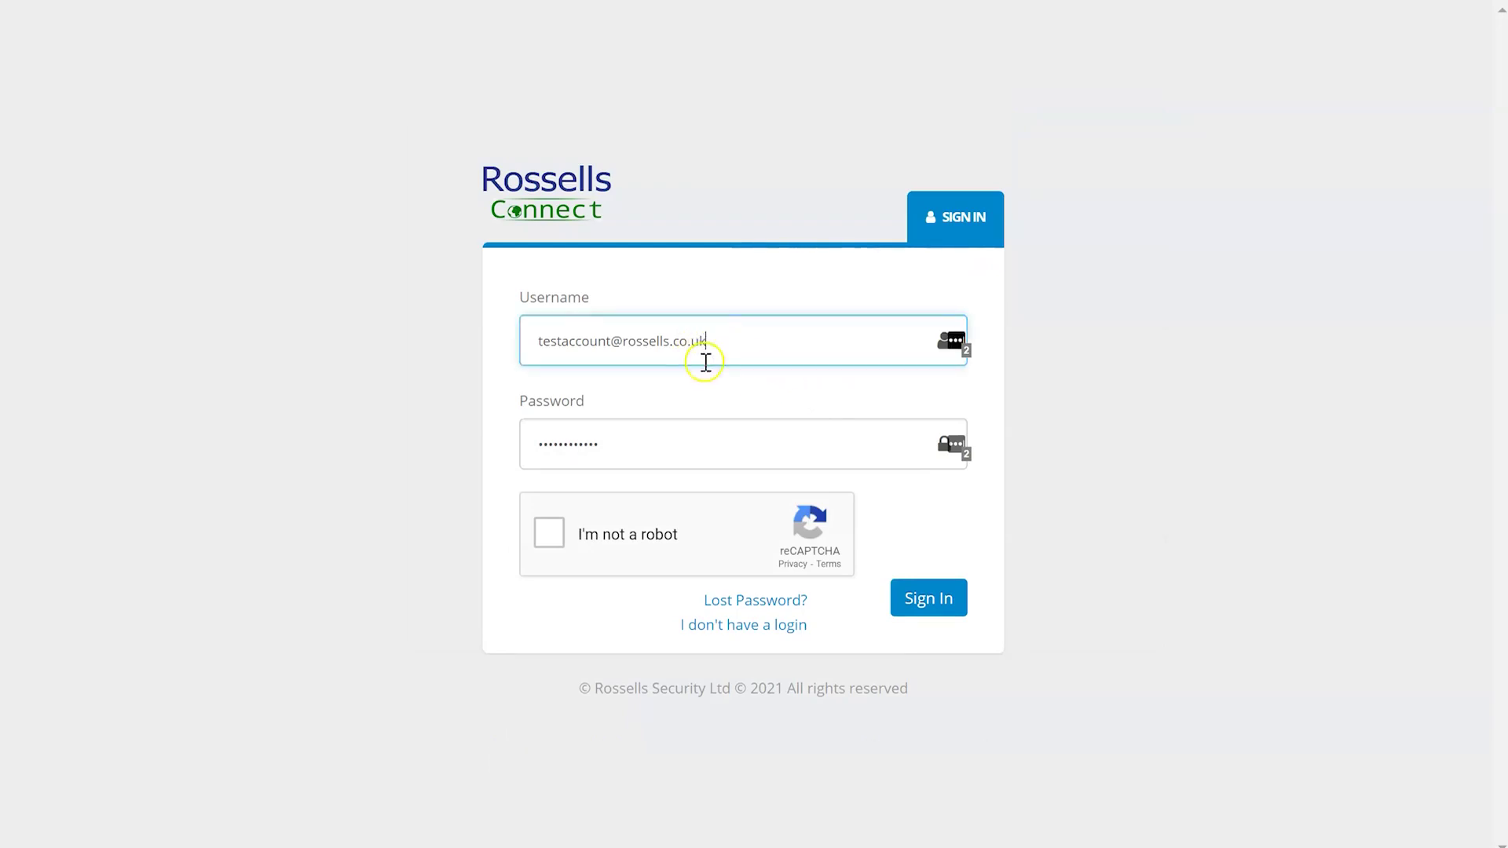
{"action": "left_click", "coordinate": [626, 437]}
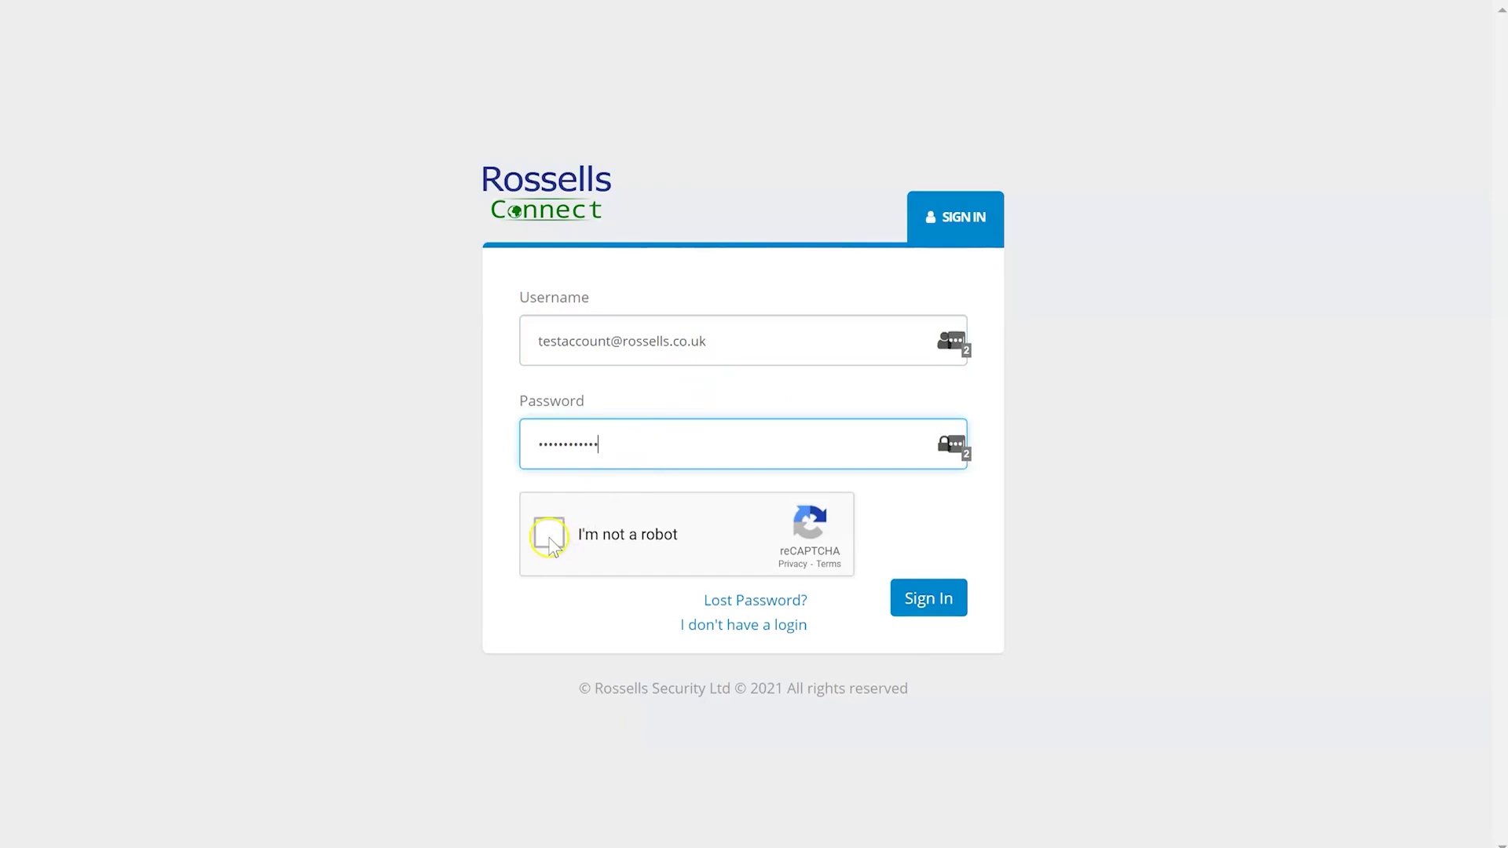
{"action": "left_click", "coordinate": [549, 537]}
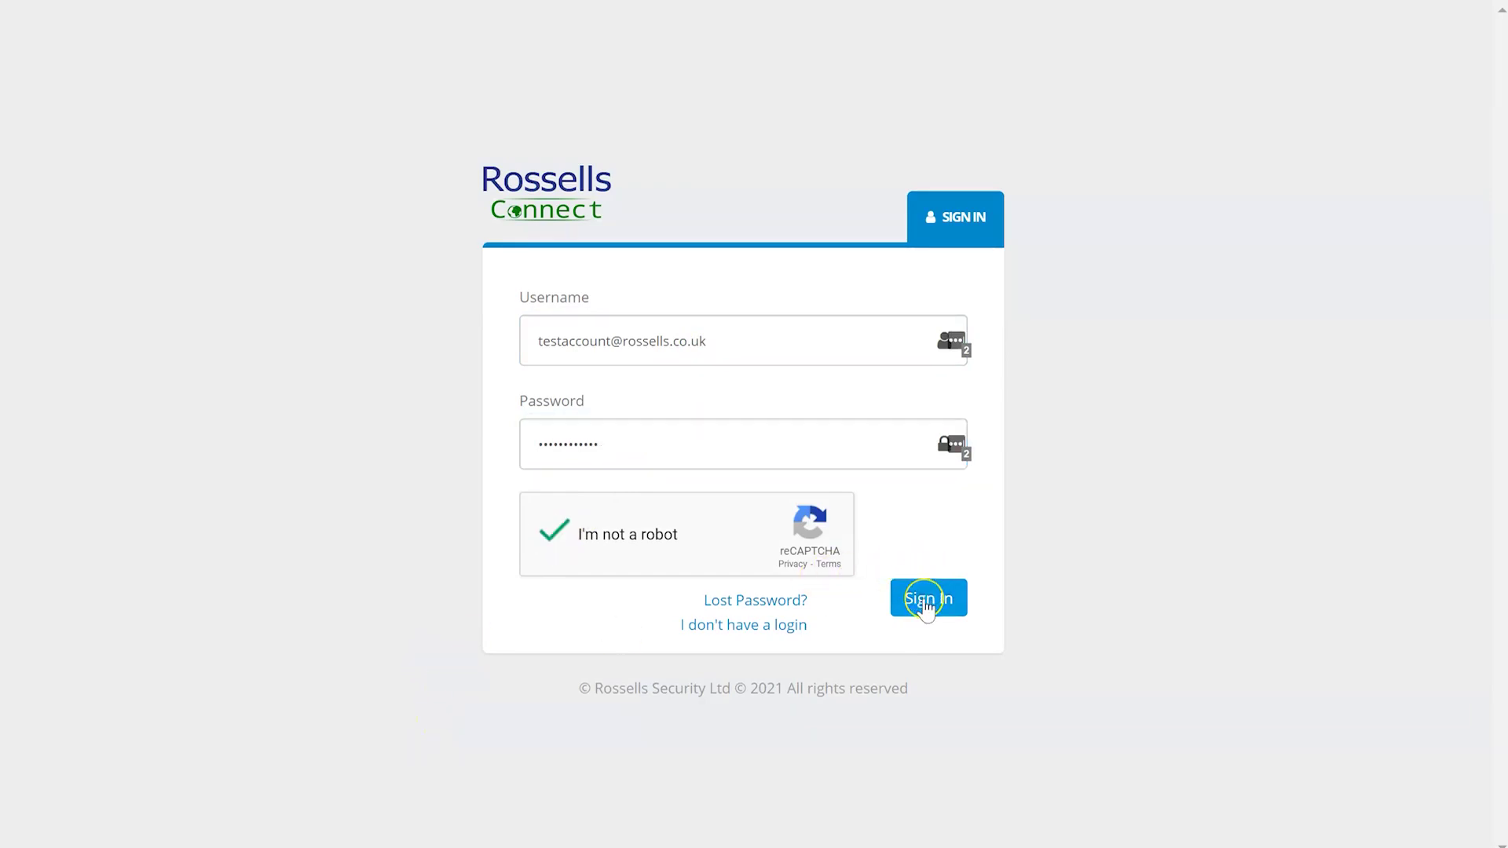
{"action": "left_click", "coordinate": [925, 601]}
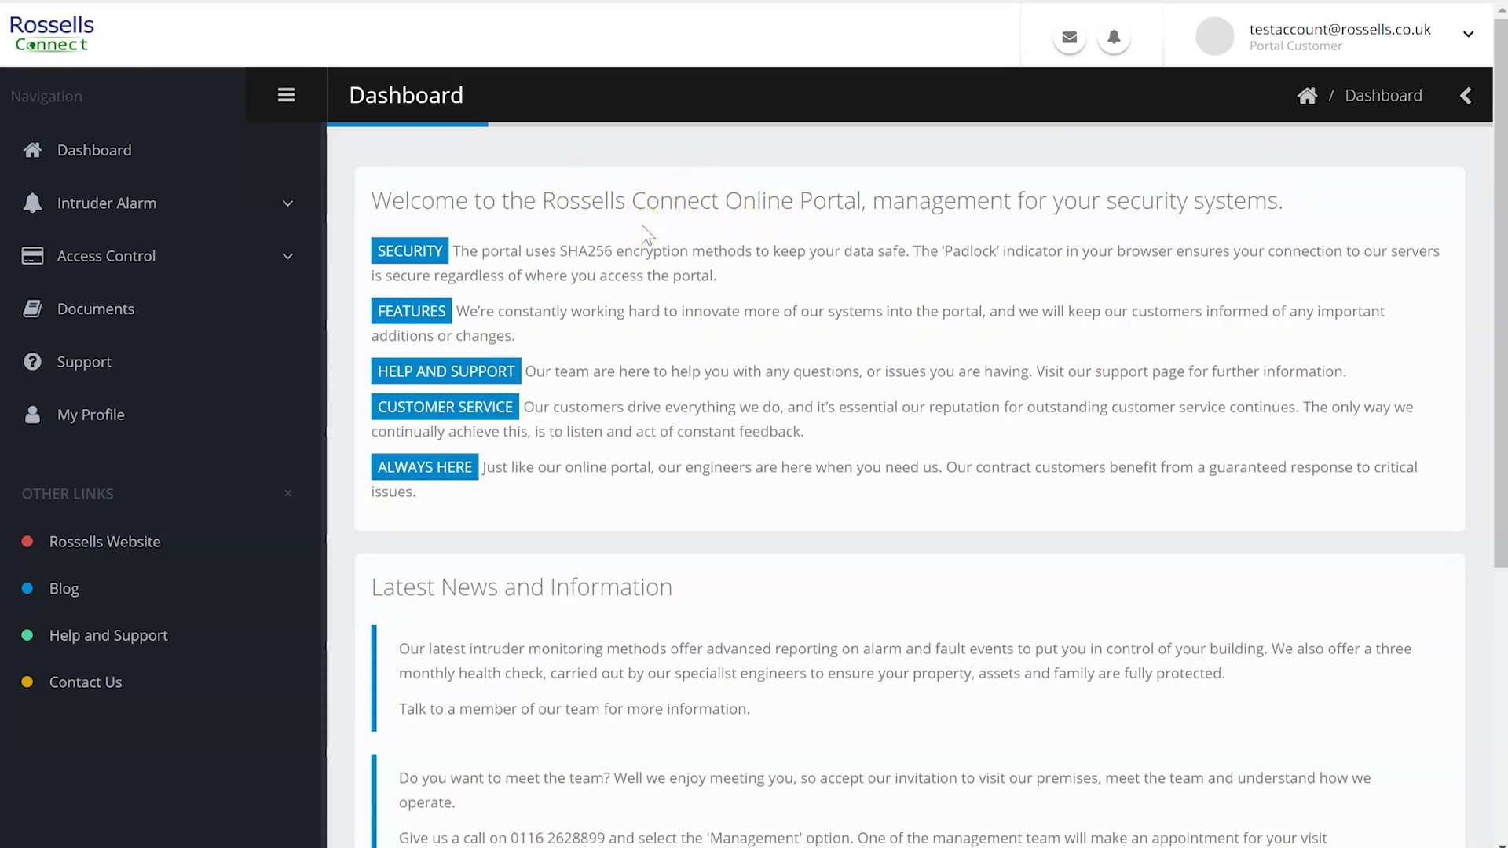
View the access control doors list and the access control events log.
{"action": "left_click", "coordinate": [117, 269]}
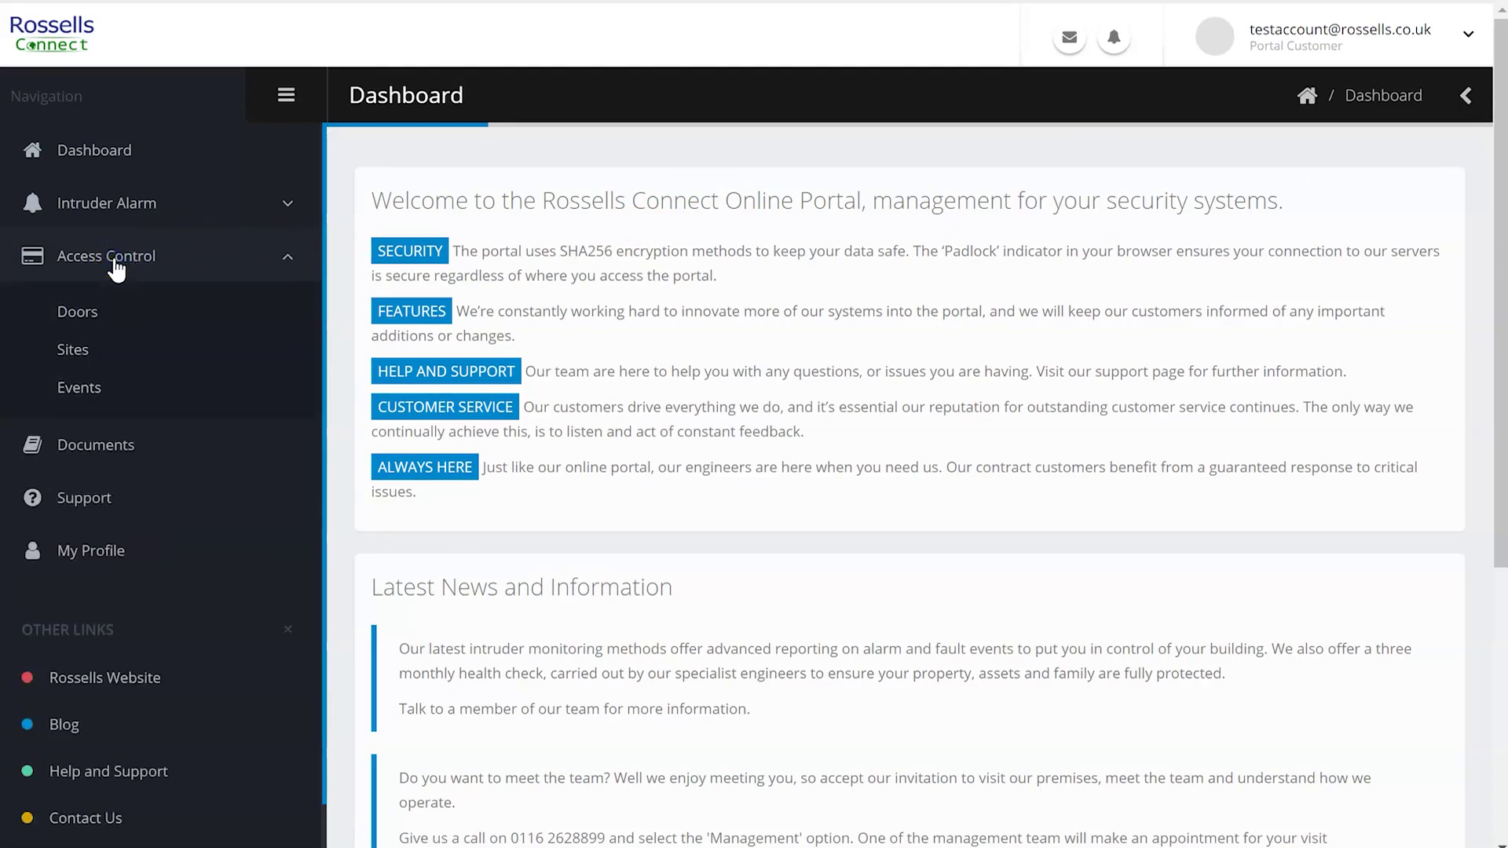
{"action": "left_click", "coordinate": [75, 314]}
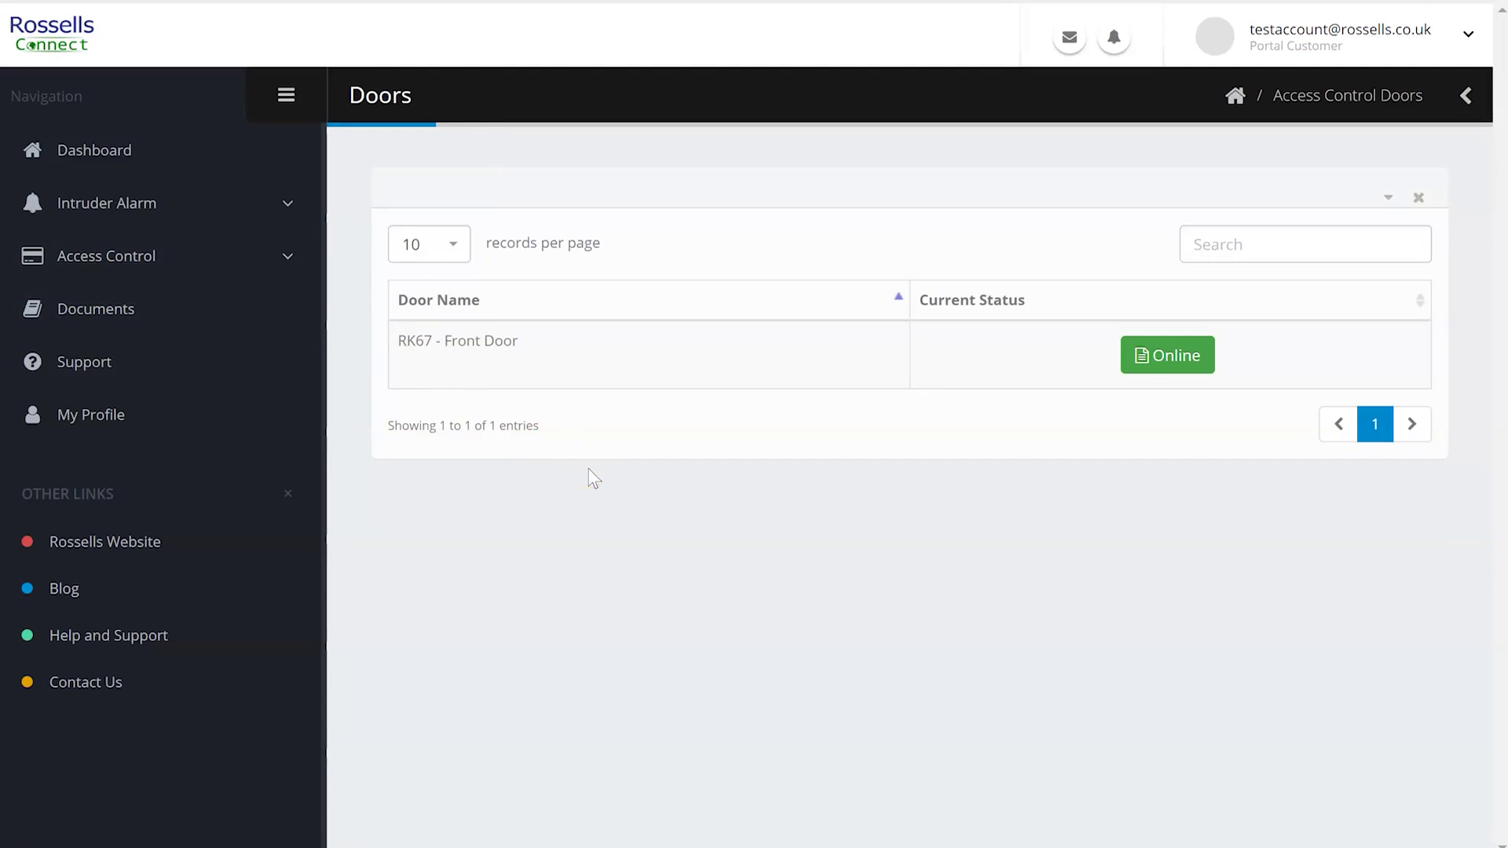
{"action": "left_click", "coordinate": [102, 259]}
{"action": "left_click", "coordinate": [78, 393]}
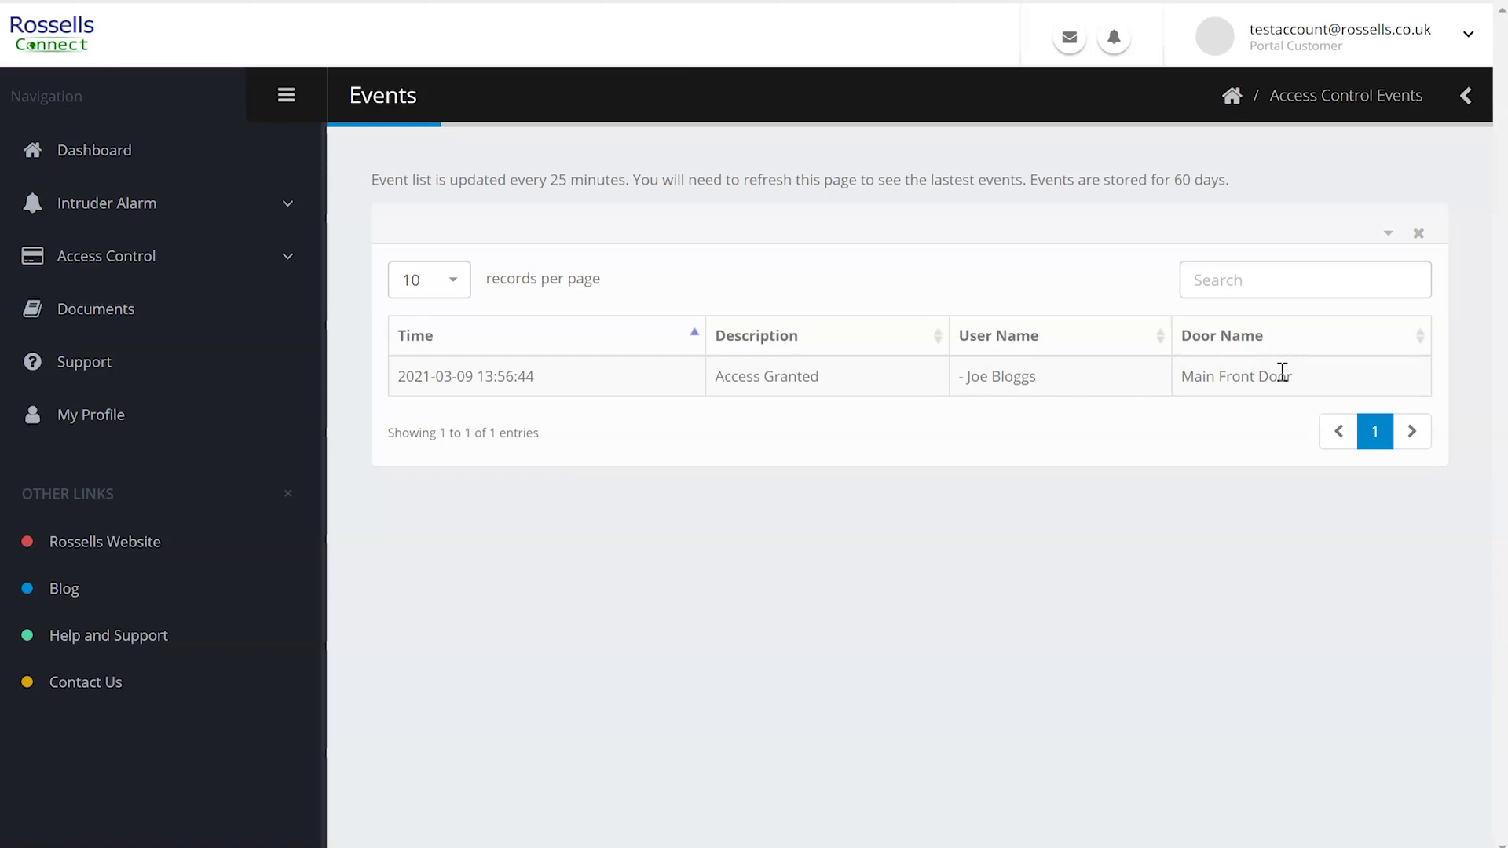
Open the access control users list of the site in the portfolio.
{"action": "left_click", "coordinate": [129, 259]}
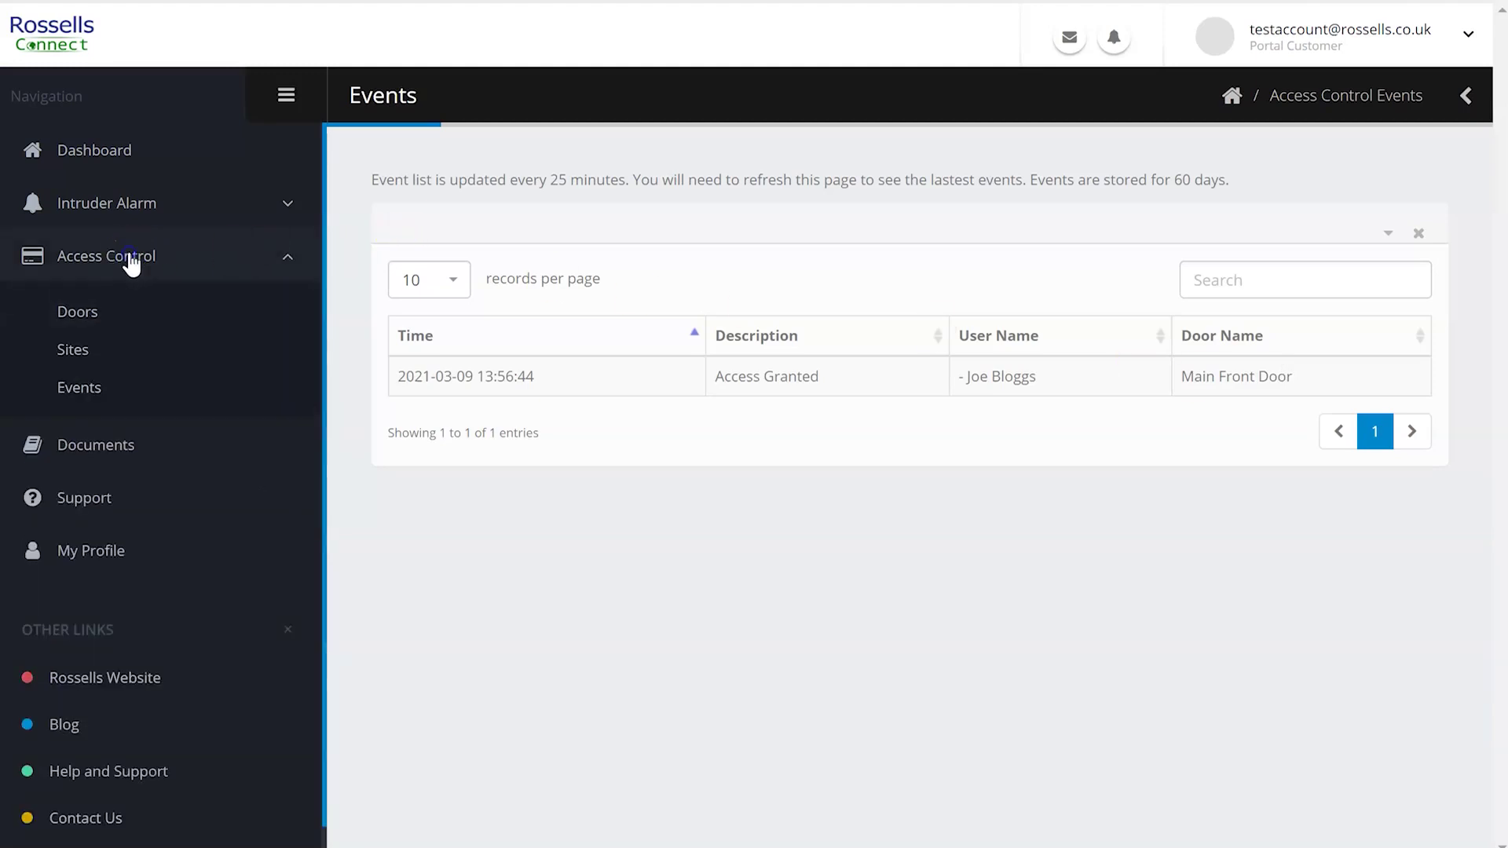
{"action": "left_click", "coordinate": [73, 352]}
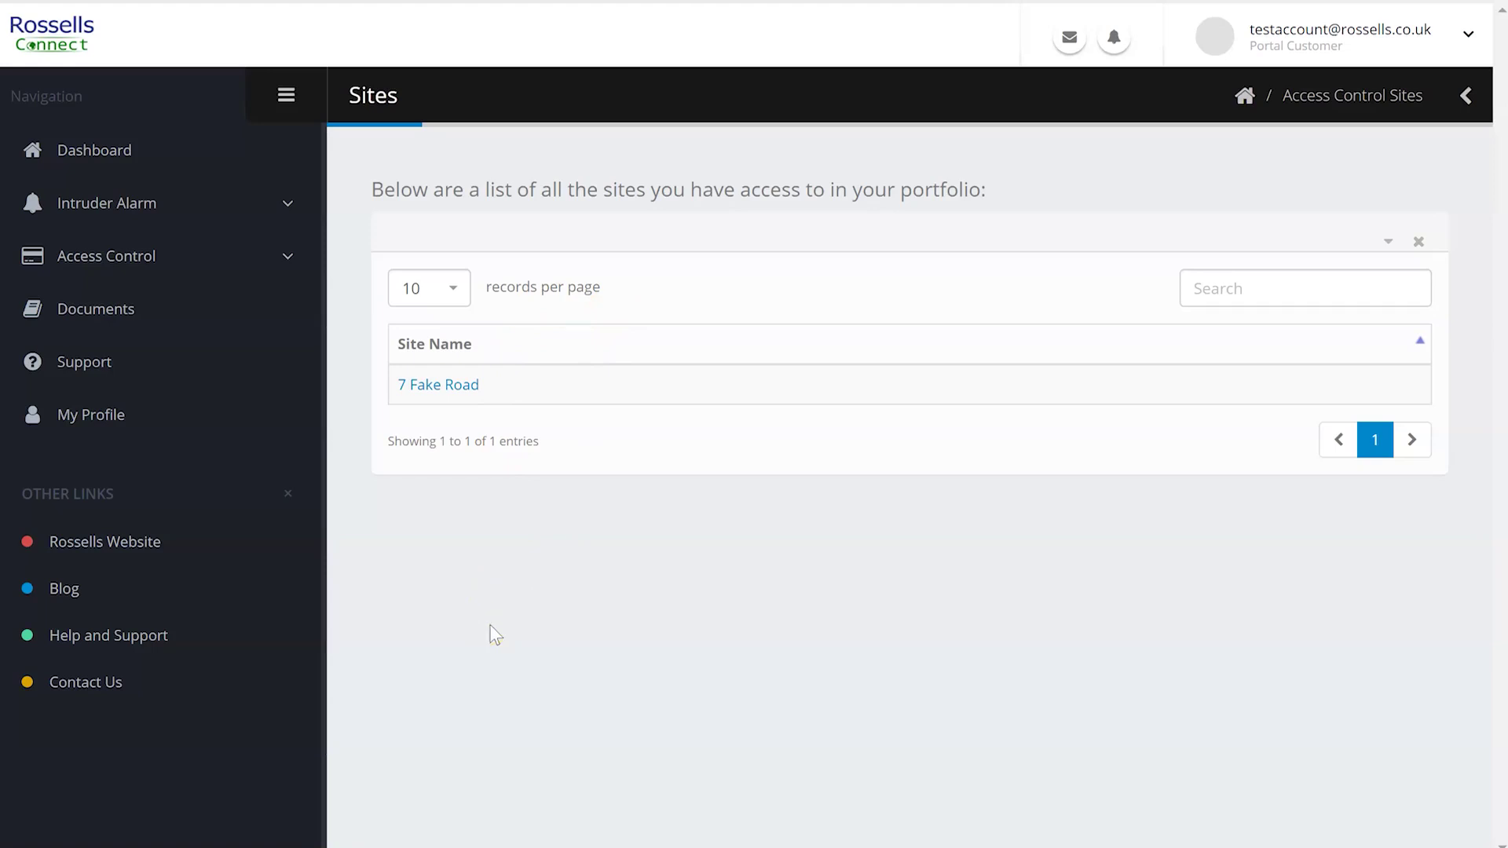
{"action": "left_click", "coordinate": [435, 386]}
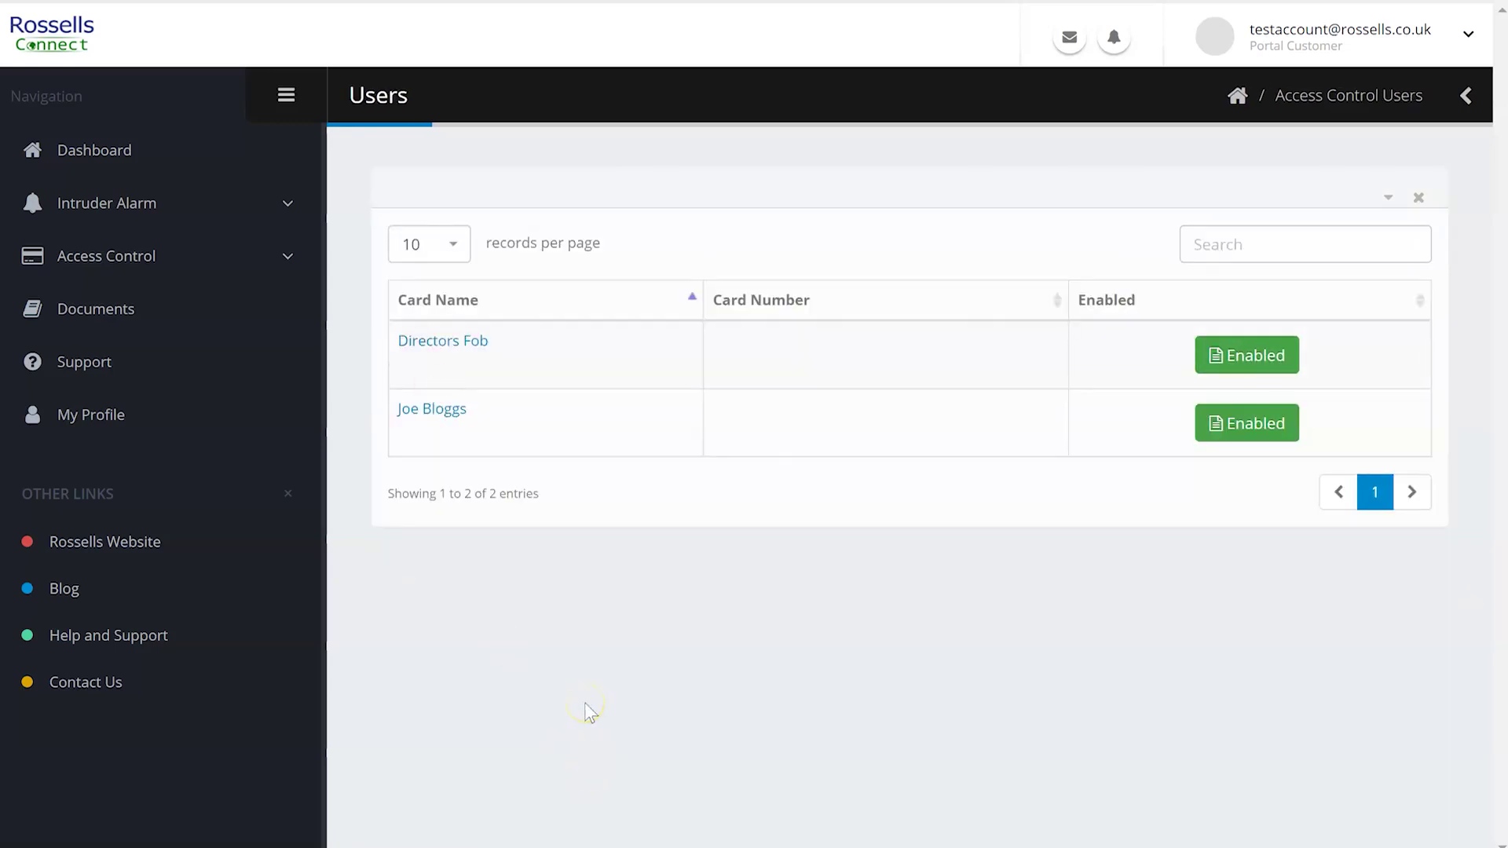
Search the site's users by a first name and clear the search.
{"action": "left_click", "coordinate": [1248, 242]}
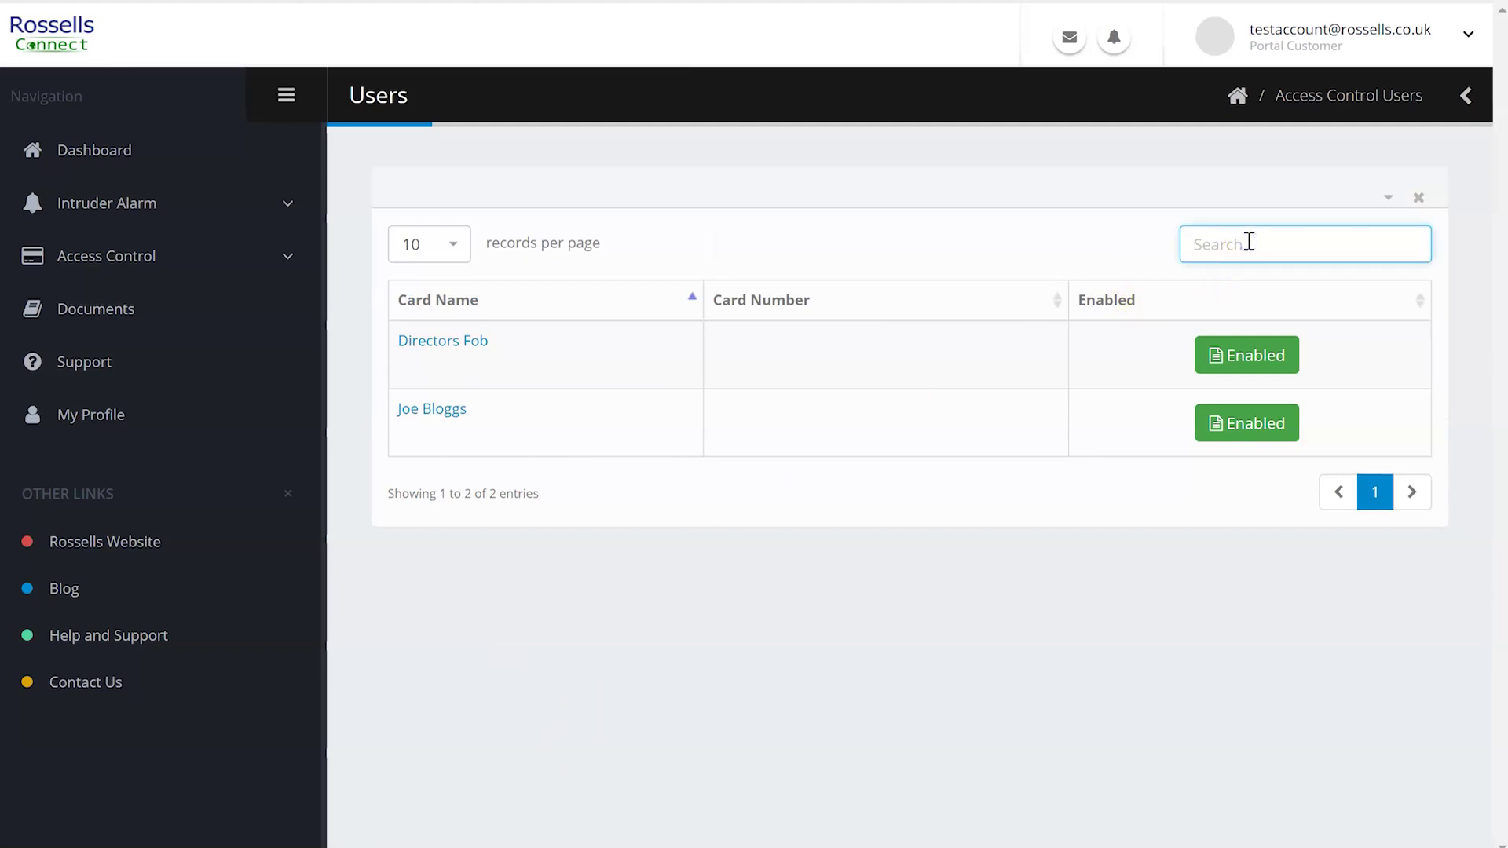
{"action": "type", "text": "Joe"}
{"action": "key", "text": "BackSpace"}
{"action": "key", "text": "BackSpace"}
{"action": "key", "text": "BackSpace"}
Open the Directors Fob user record in the User Management Console.
{"action": "left_click", "coordinate": [434, 347]}
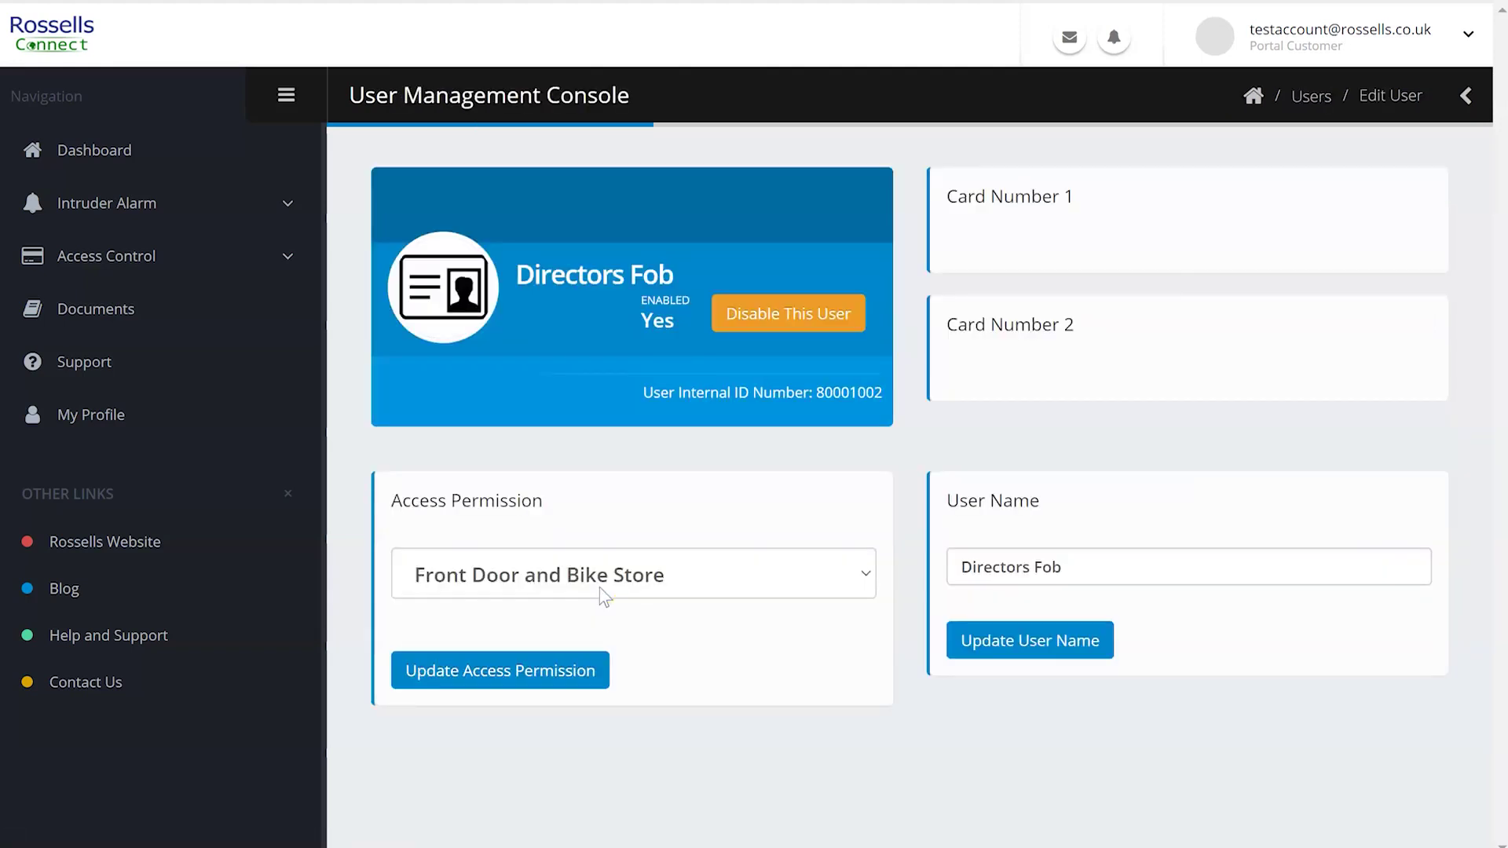
{"action": "left_click_drag", "start_coordinate": [516, 275], "coordinate": [680, 283]}
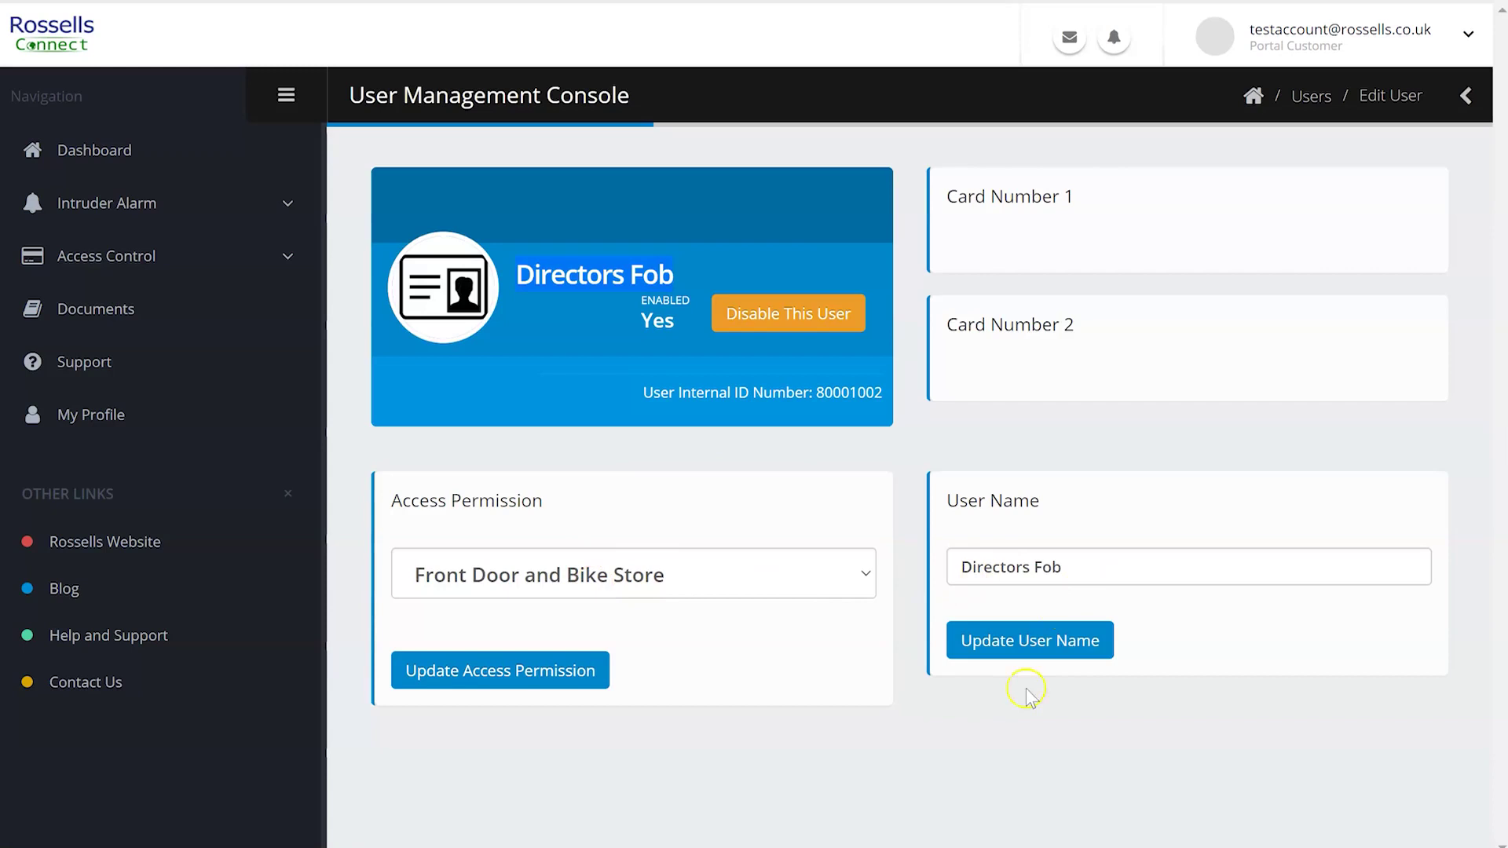
Disable the Directors Fob user and enable it again.
{"action": "left_click", "coordinate": [793, 315]}
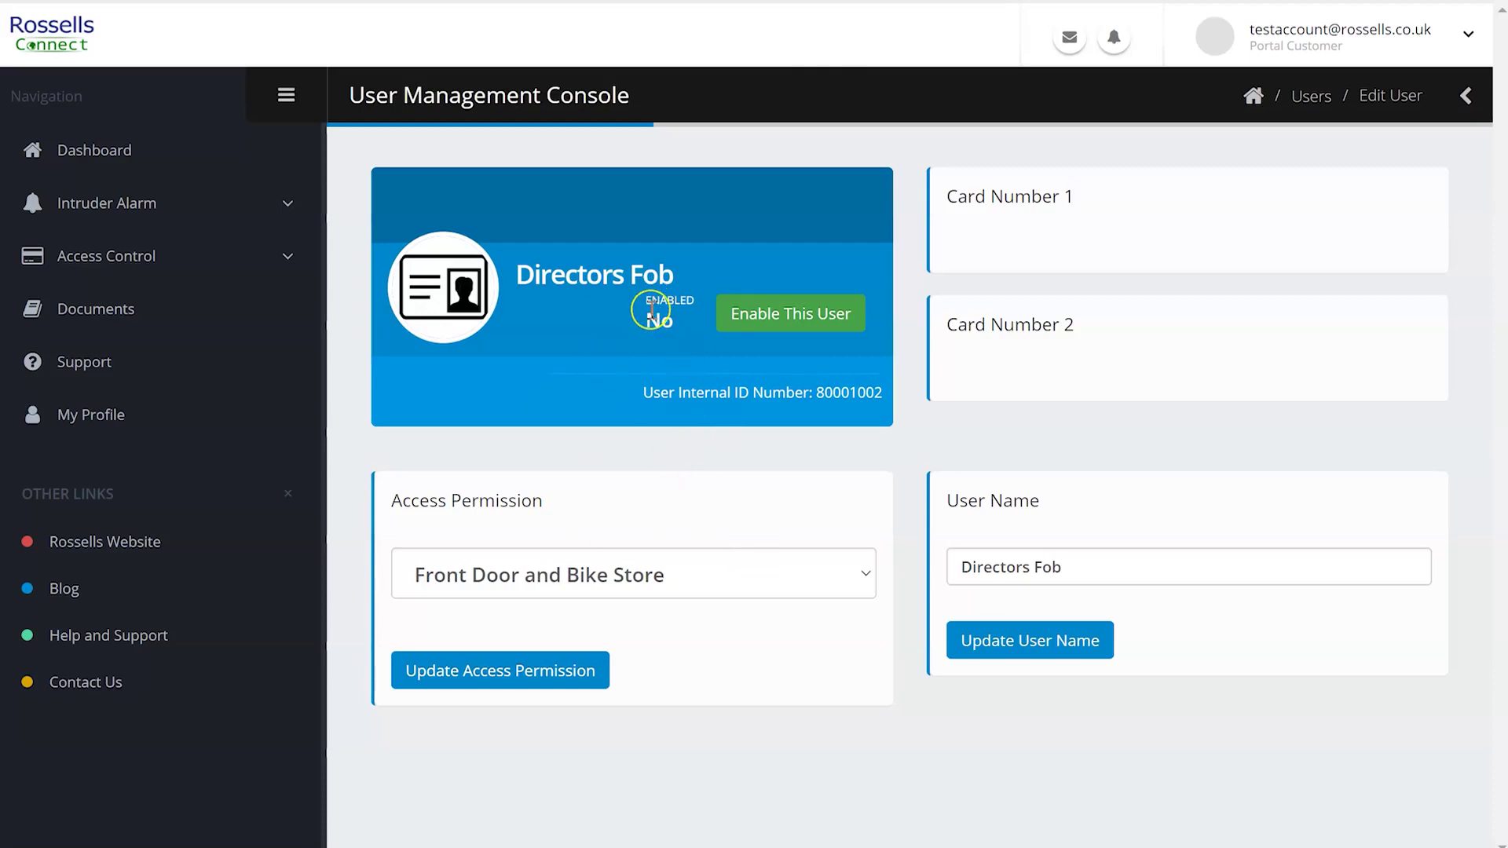
{"action": "left_click", "coordinate": [770, 313]}
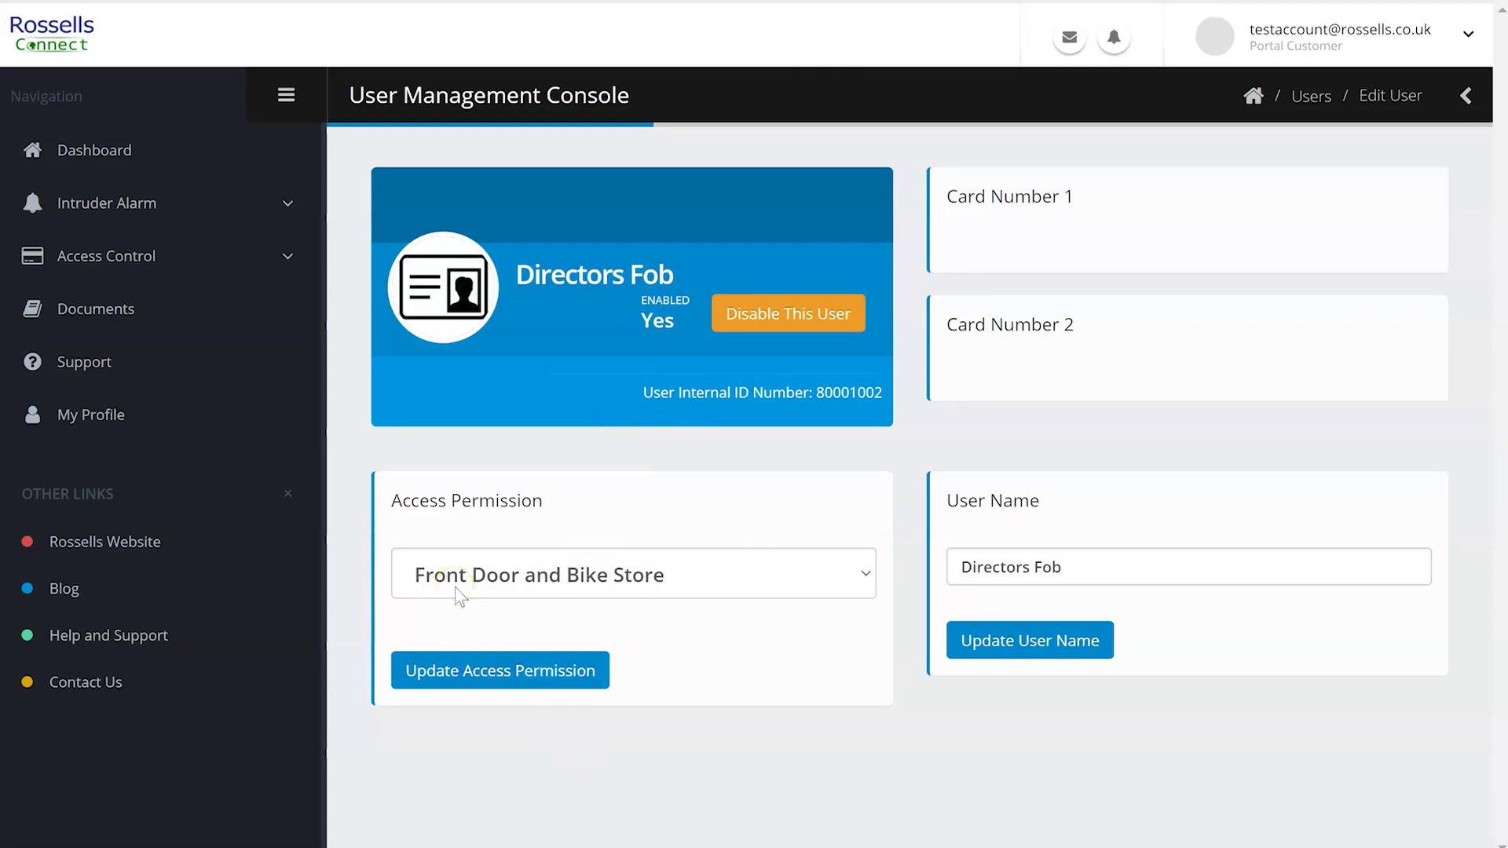
Set the Directors Fob user's access permission to Front Door Only and apply the update.
{"action": "left_click", "coordinate": [558, 575]}
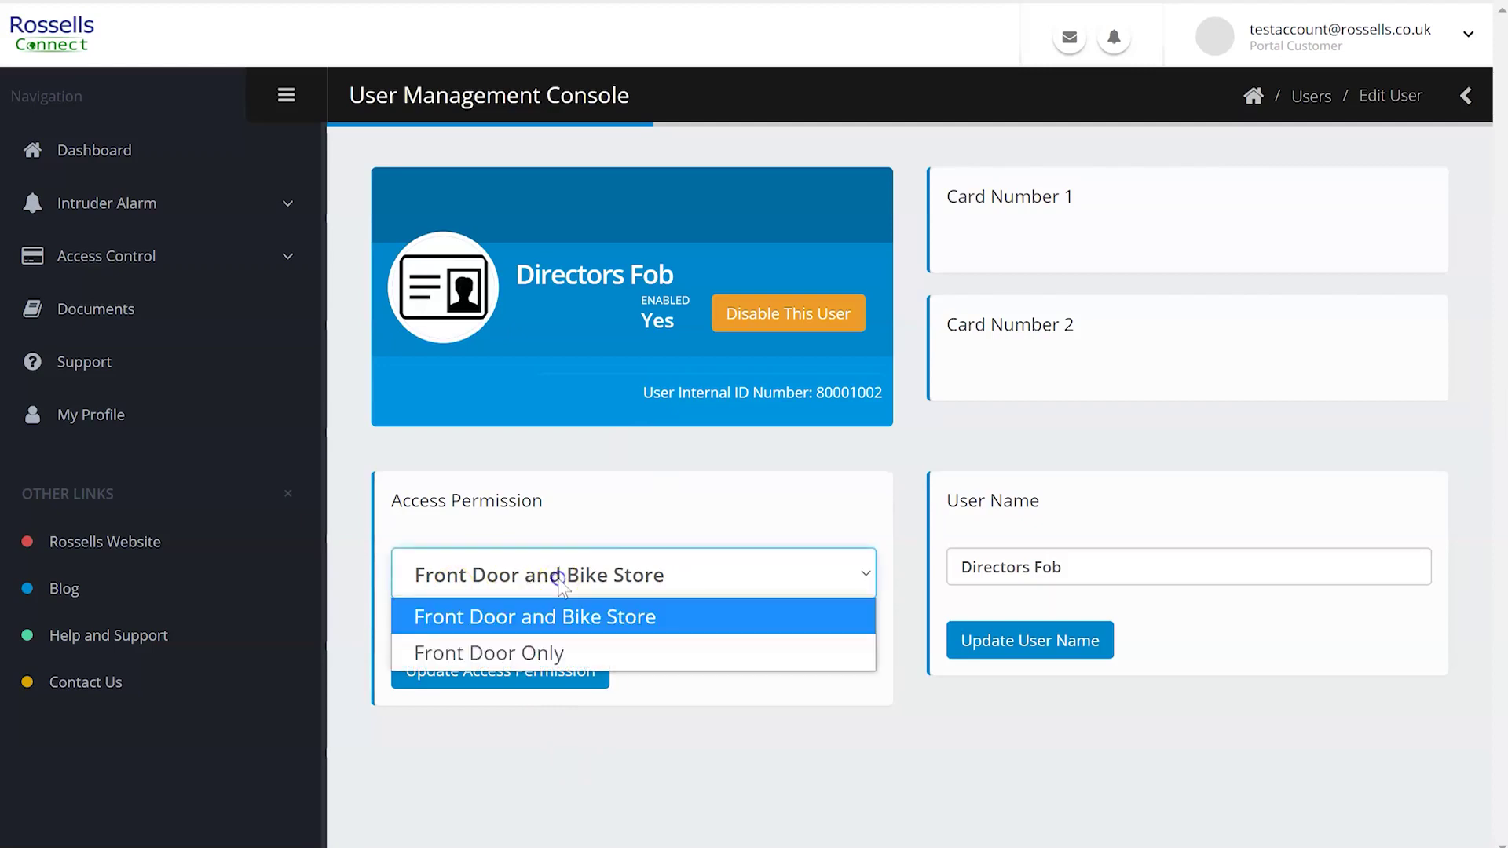
{"action": "left_click", "coordinate": [580, 655]}
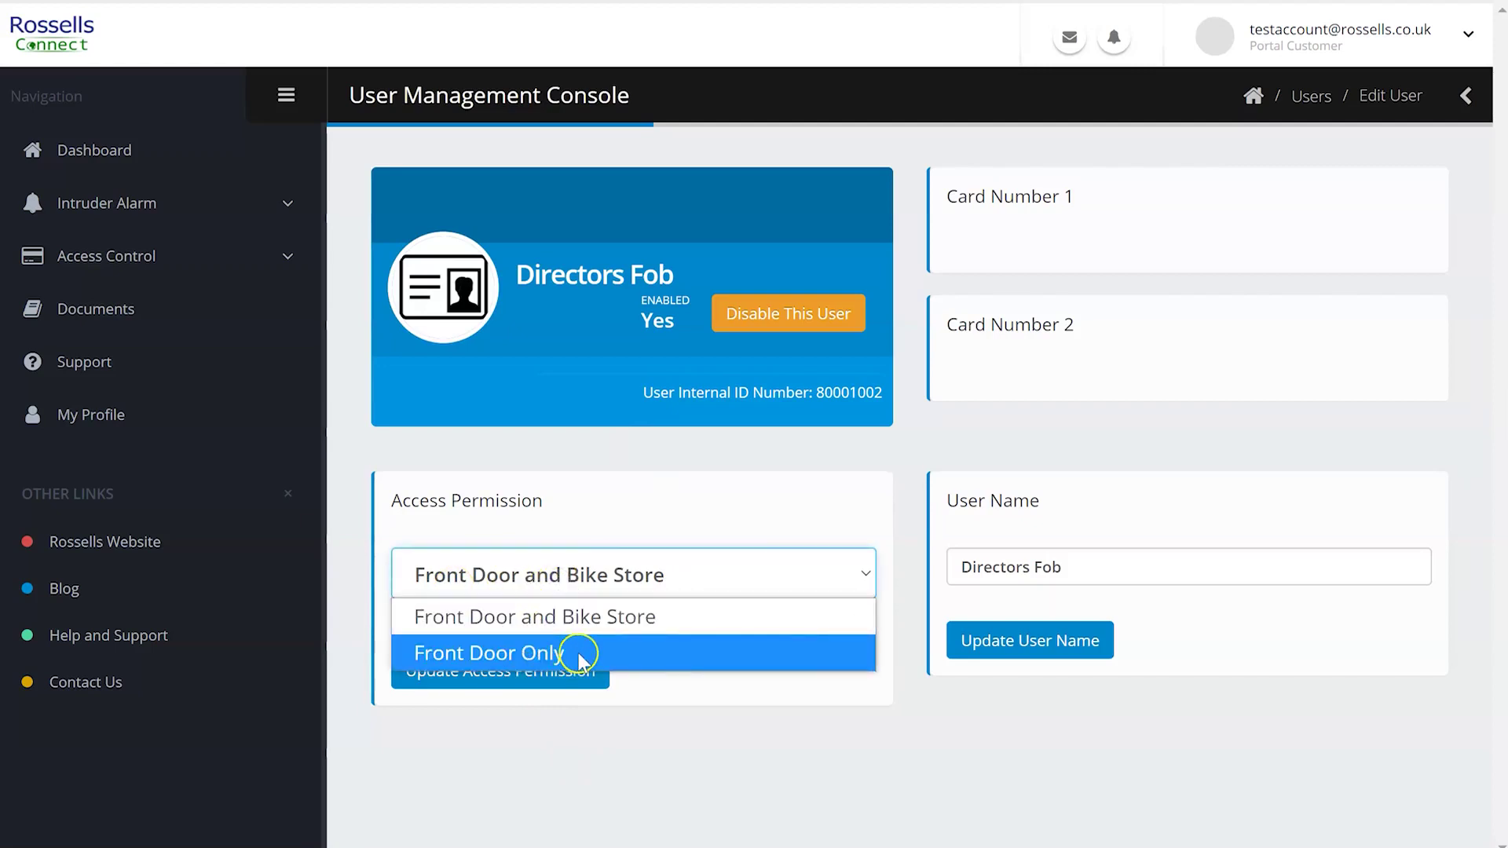
{"action": "left_click", "coordinate": [598, 652]}
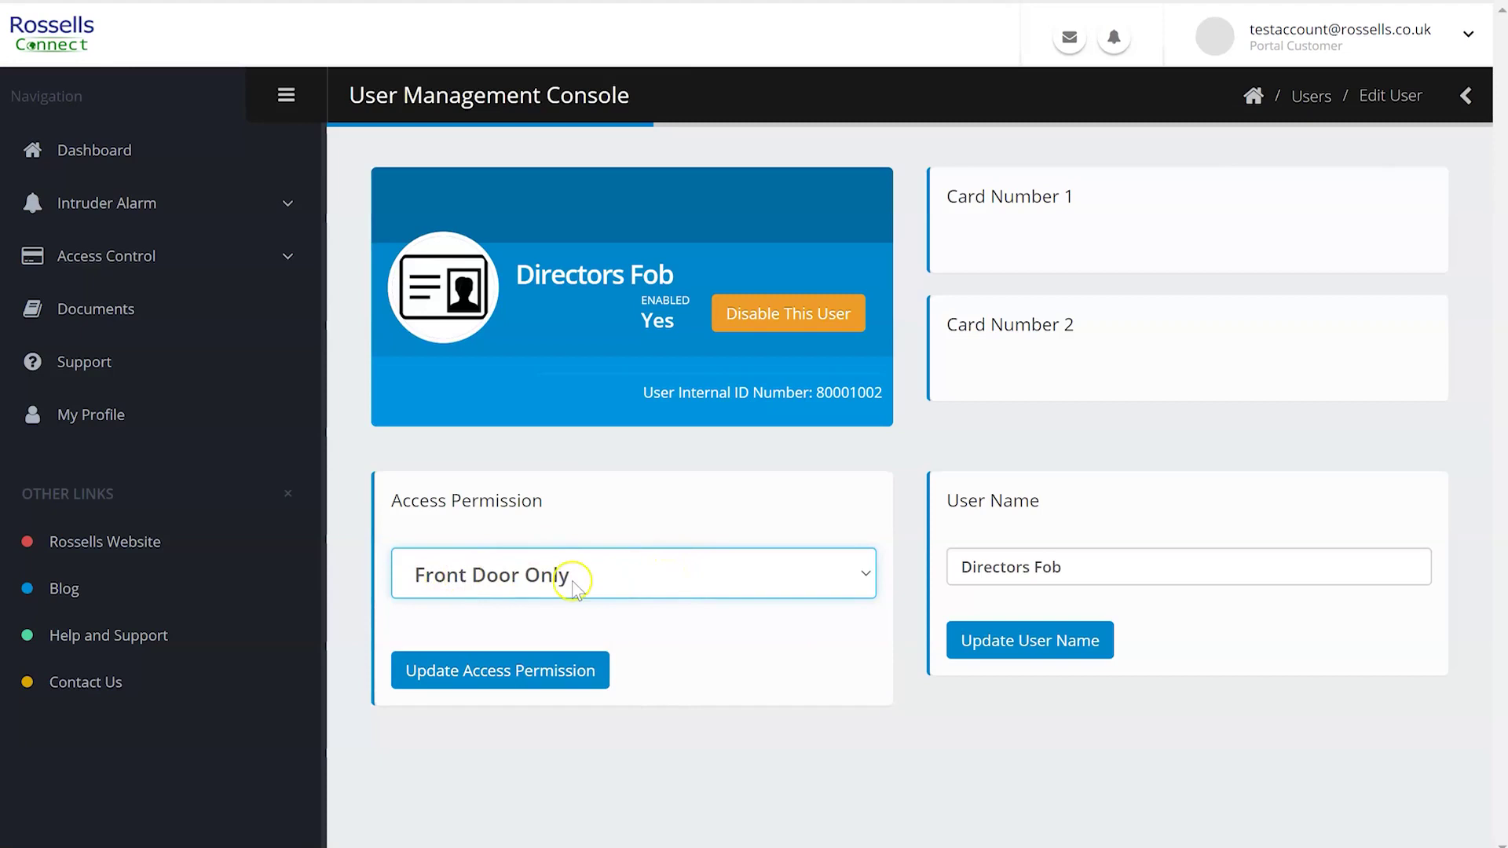
{"action": "left_click", "coordinate": [528, 680]}
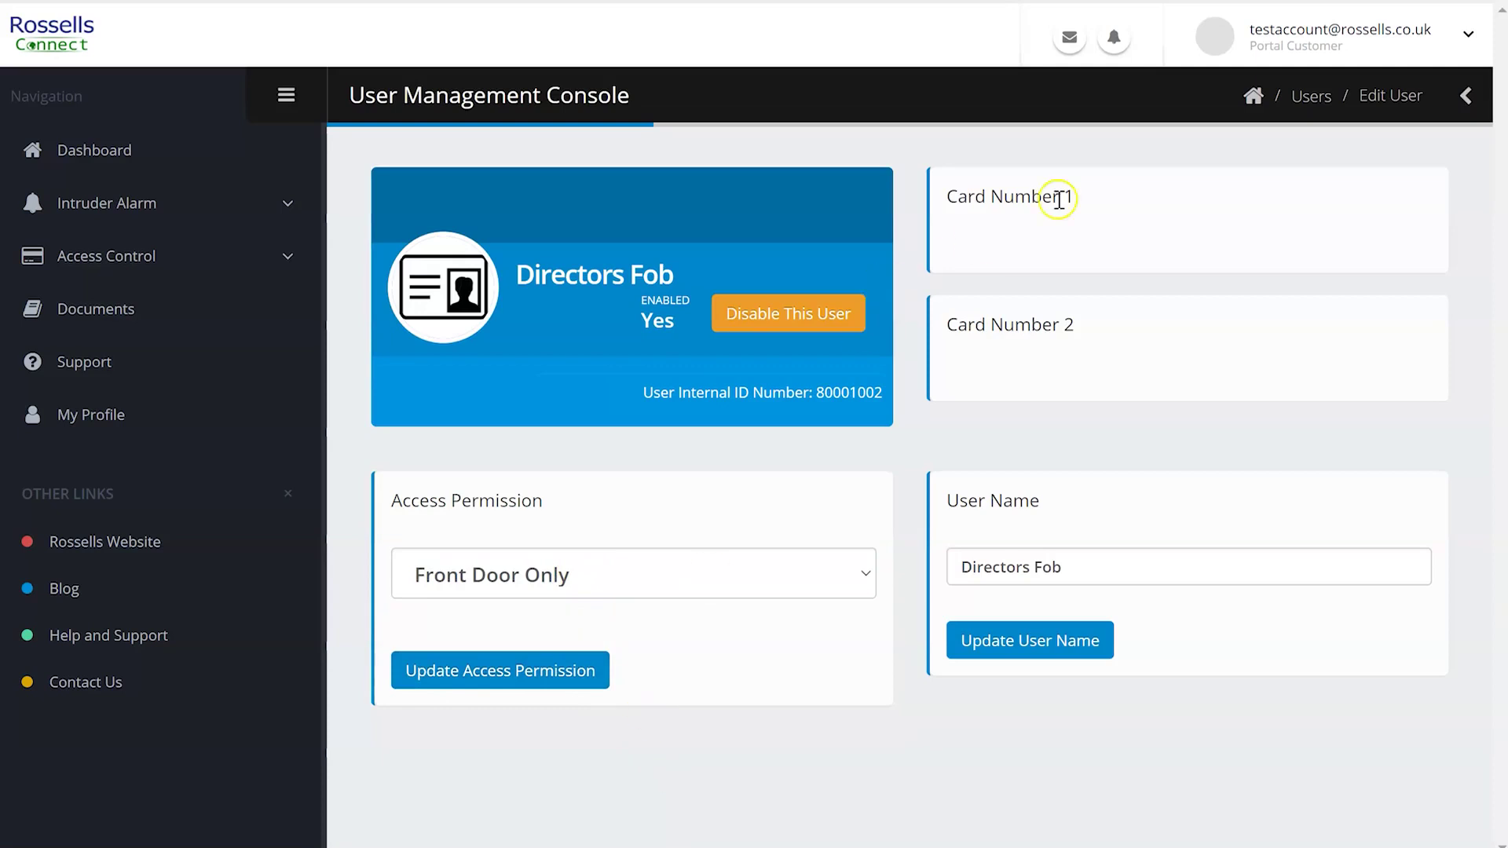
Replace the Directors Fob user name with the new holder's full name and apply the update.
{"action": "left_click_drag", "start_coordinate": [1070, 564], "coordinate": [935, 559]}
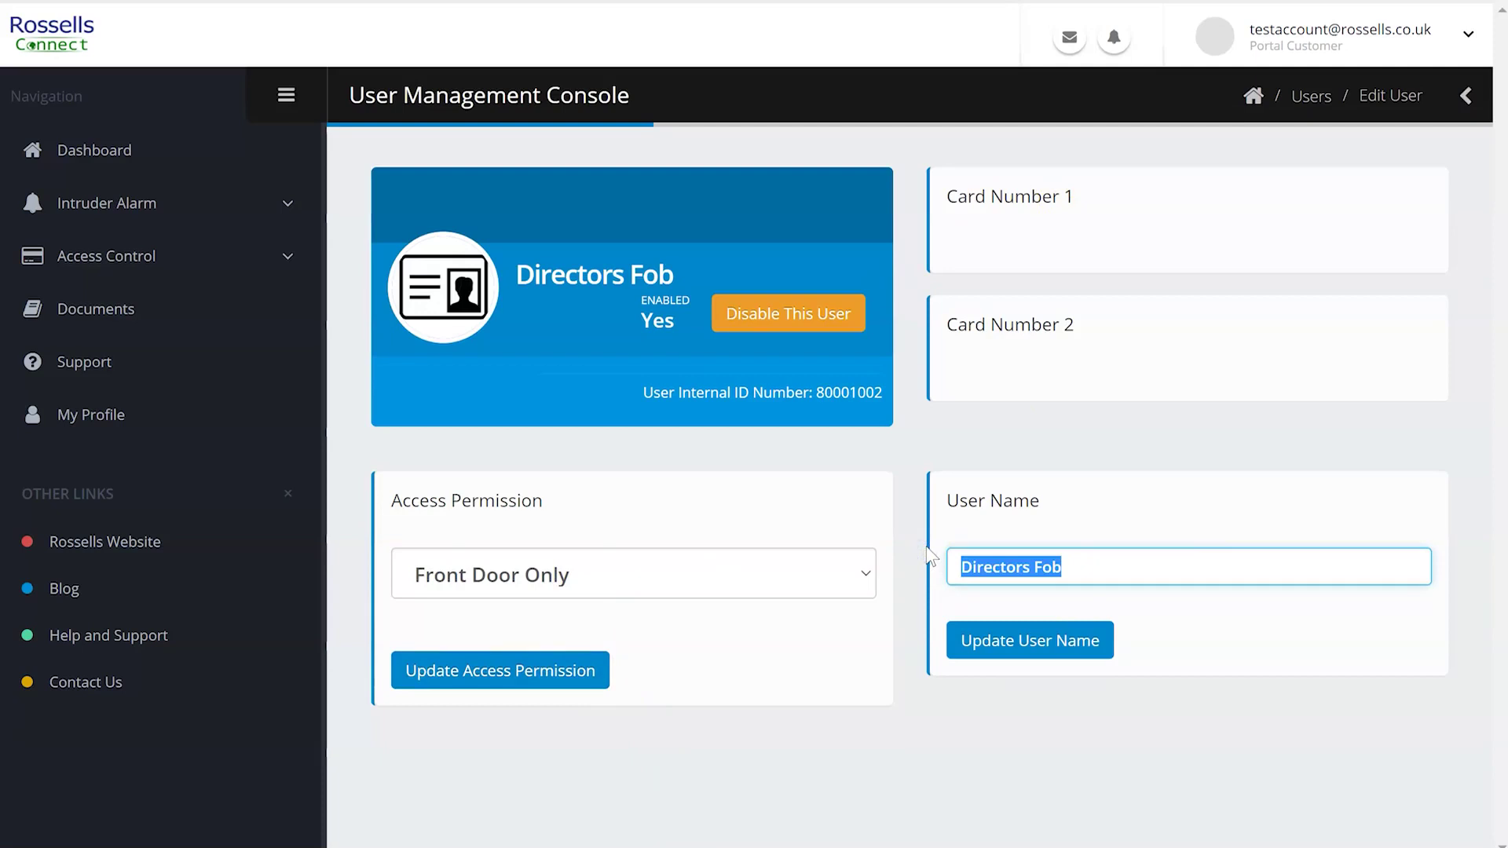
{"action": "type", "text": "George"}
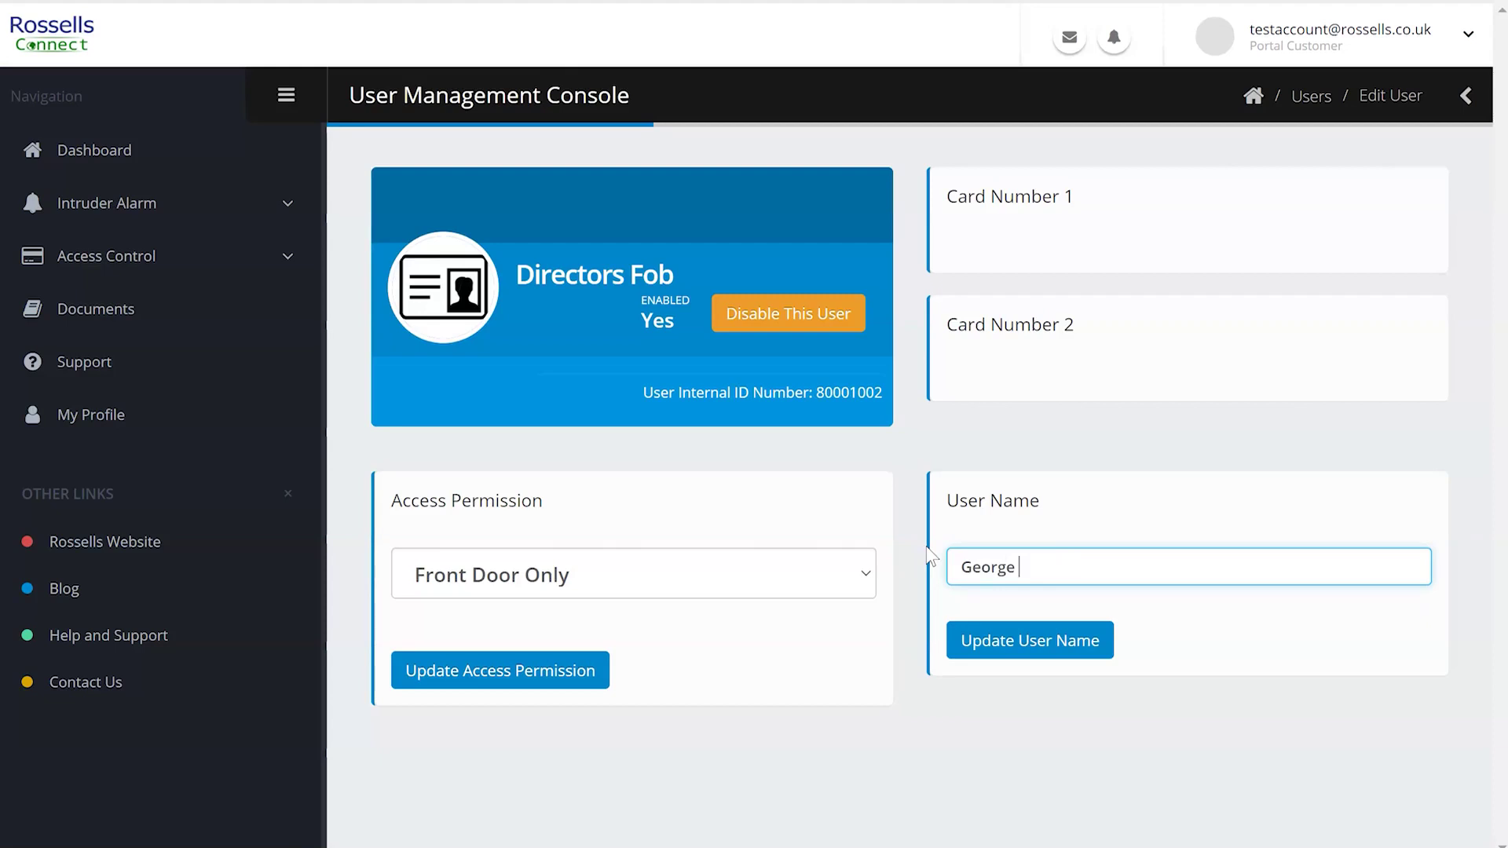
{"action": "type", "text": "Bloggs"}
{"action": "left_click", "coordinate": [1029, 646]}
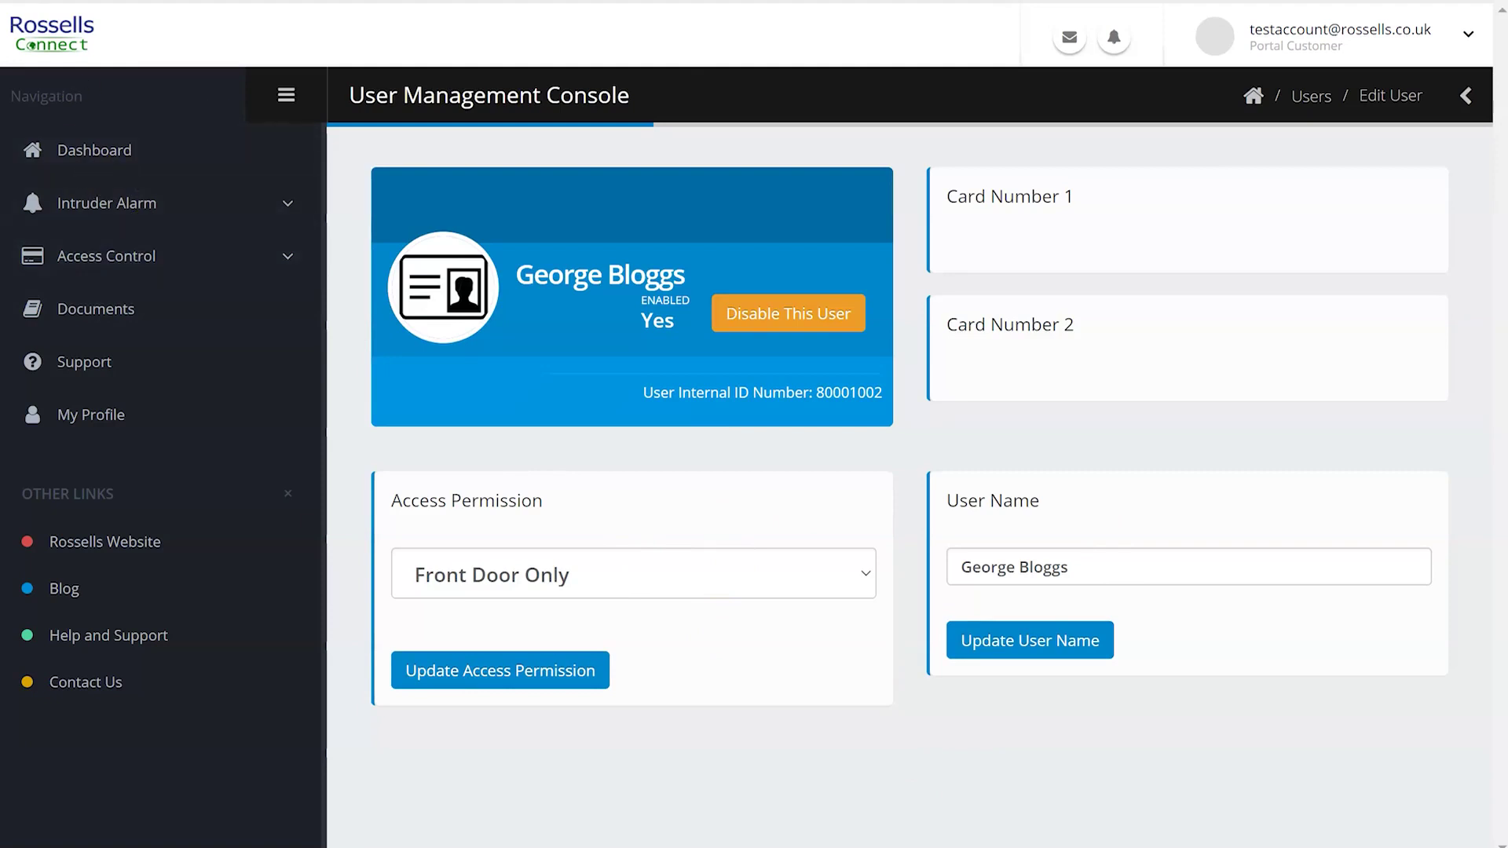
Return to the site's access control users list to check the users' names and enabled states.
{"action": "left_click", "coordinate": [110, 252]}
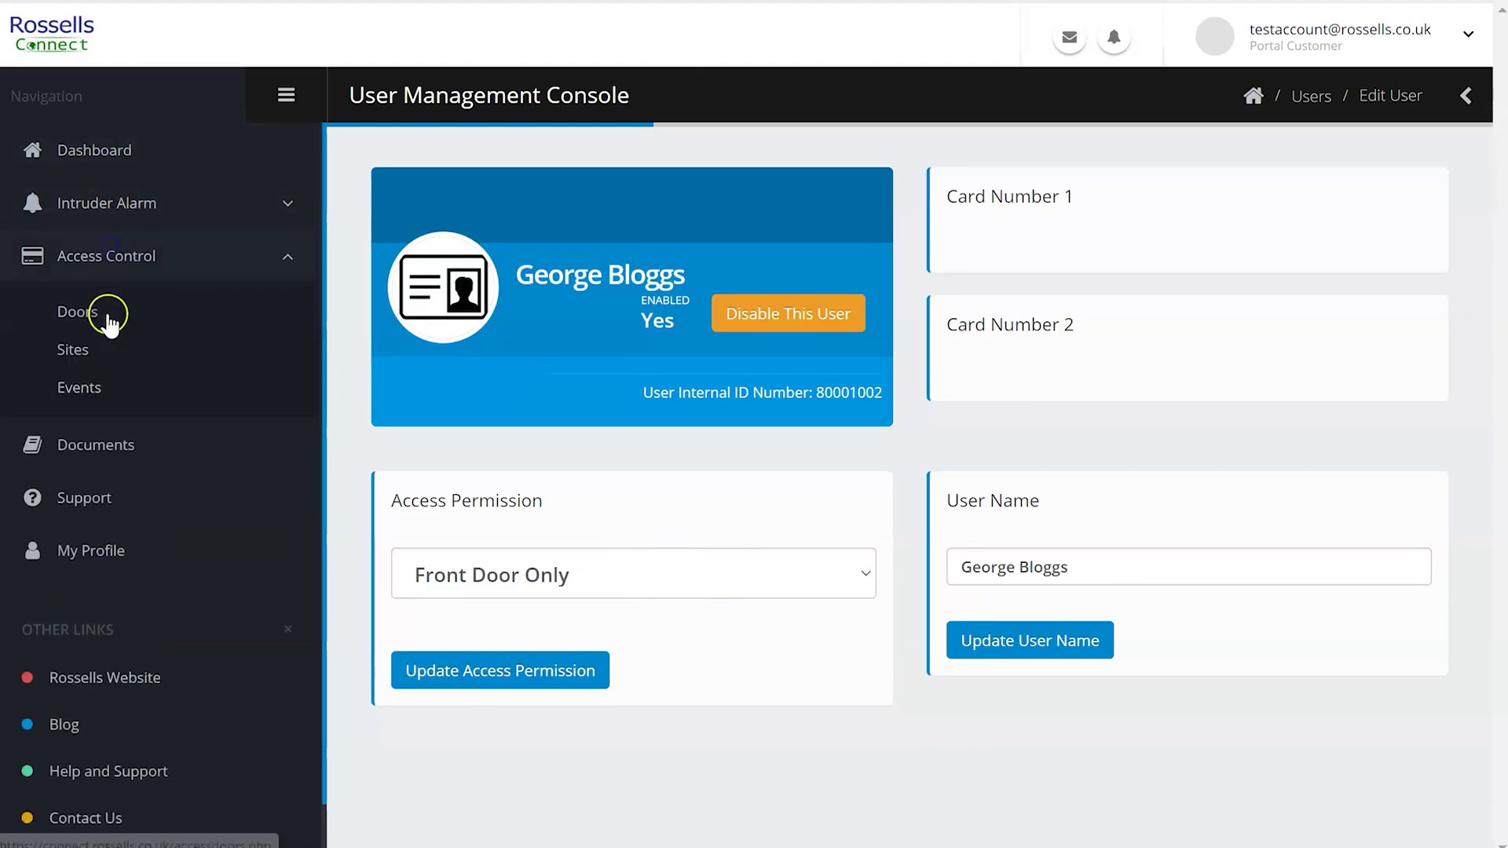
{"action": "left_click", "coordinate": [81, 350]}
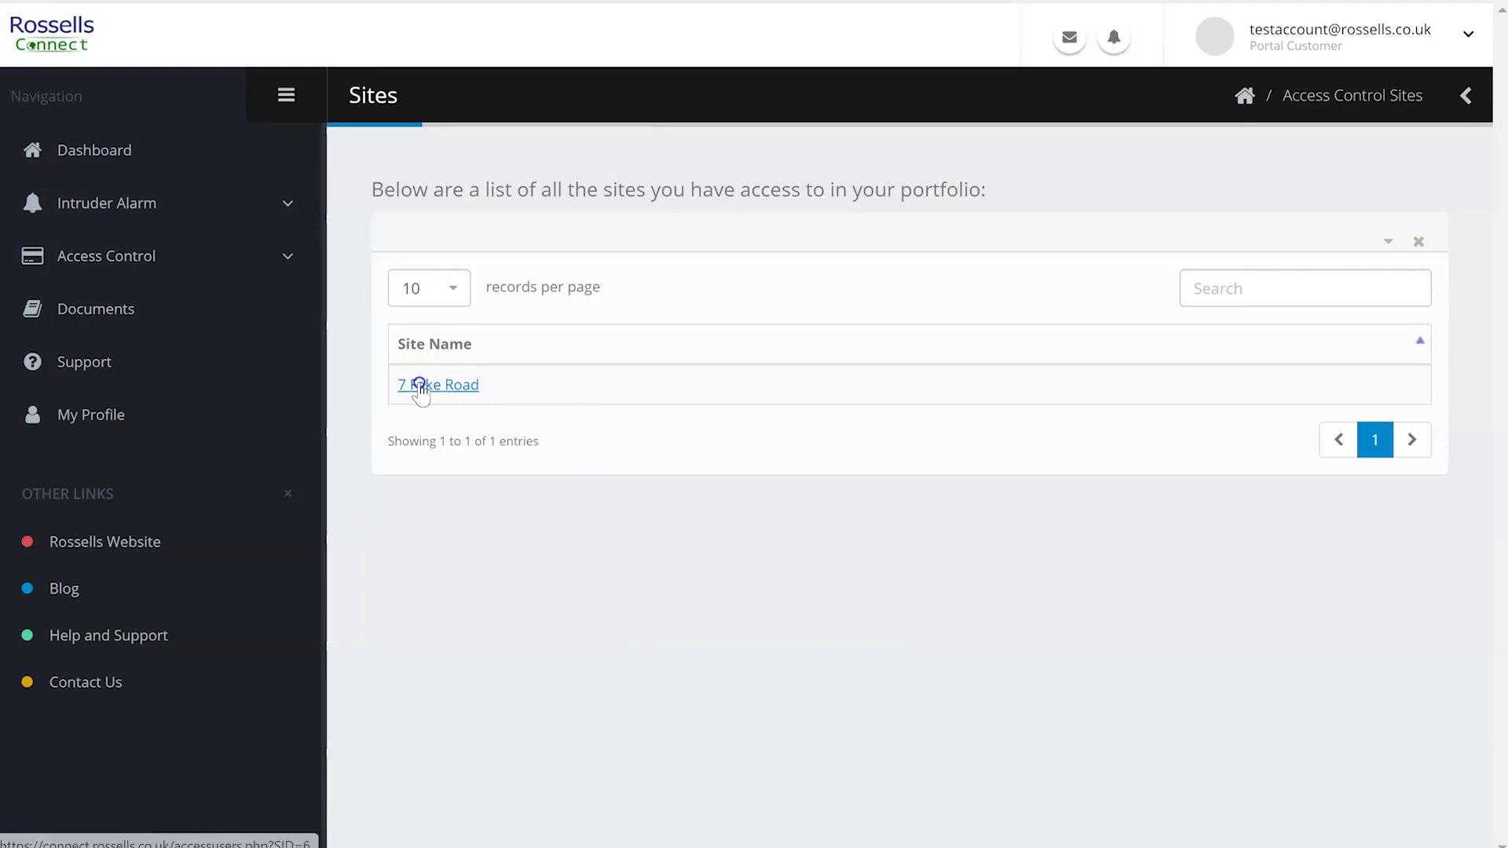
{"action": "left_click", "coordinate": [420, 385]}
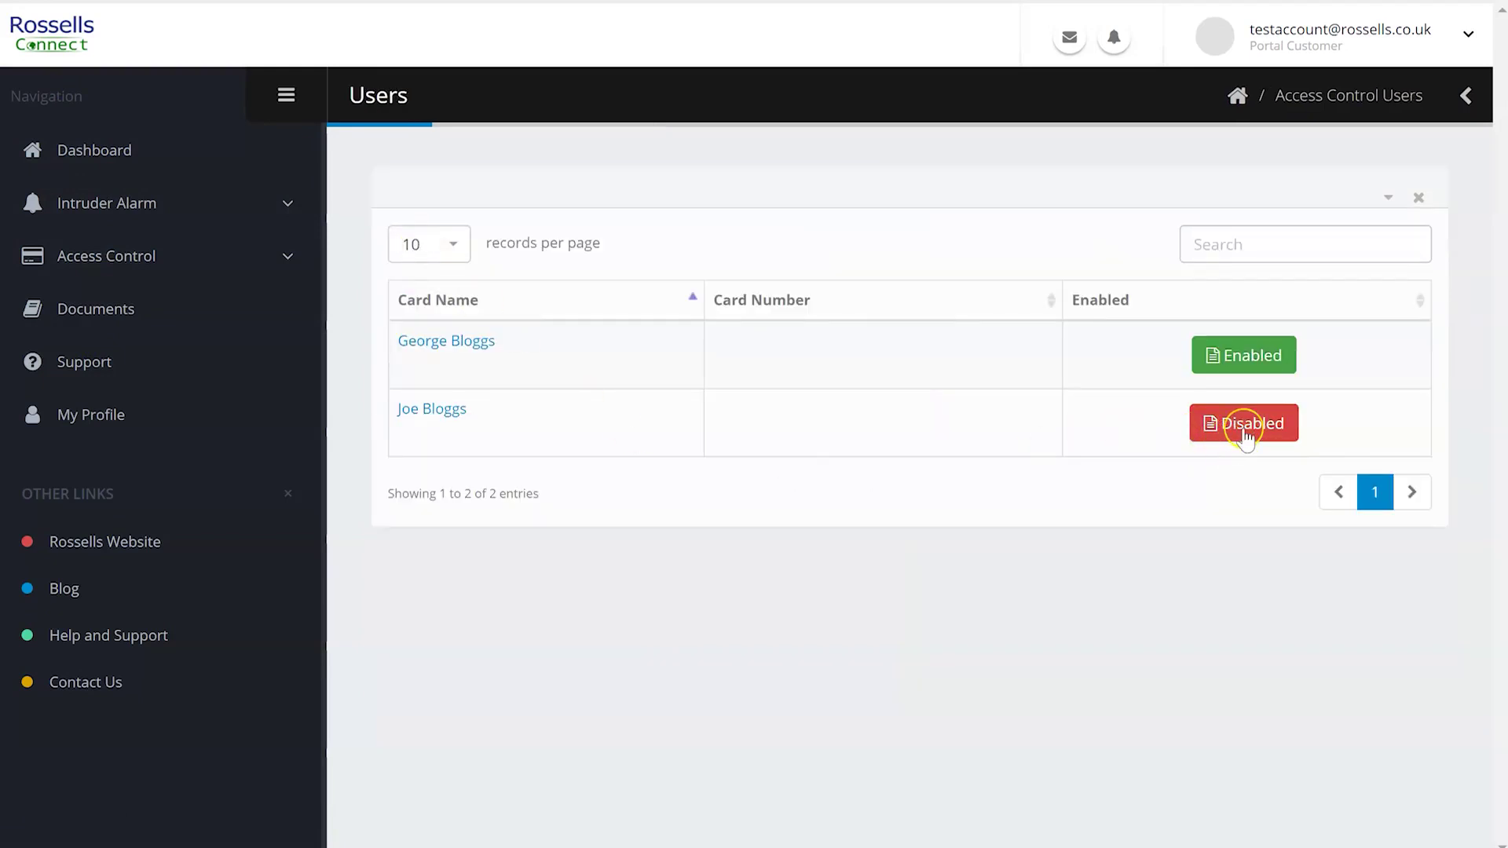